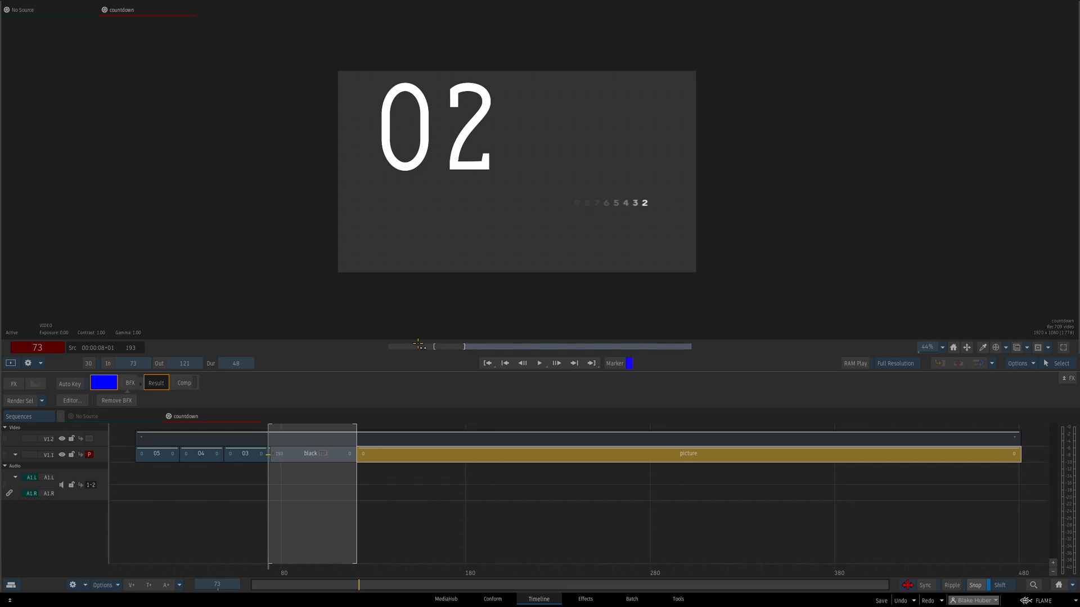
# Open the AudioWith2Pop clip from Reel 2 in the timeline
pyautogui.moveTo(430, 584); pyautogui.dragTo(415, 481)
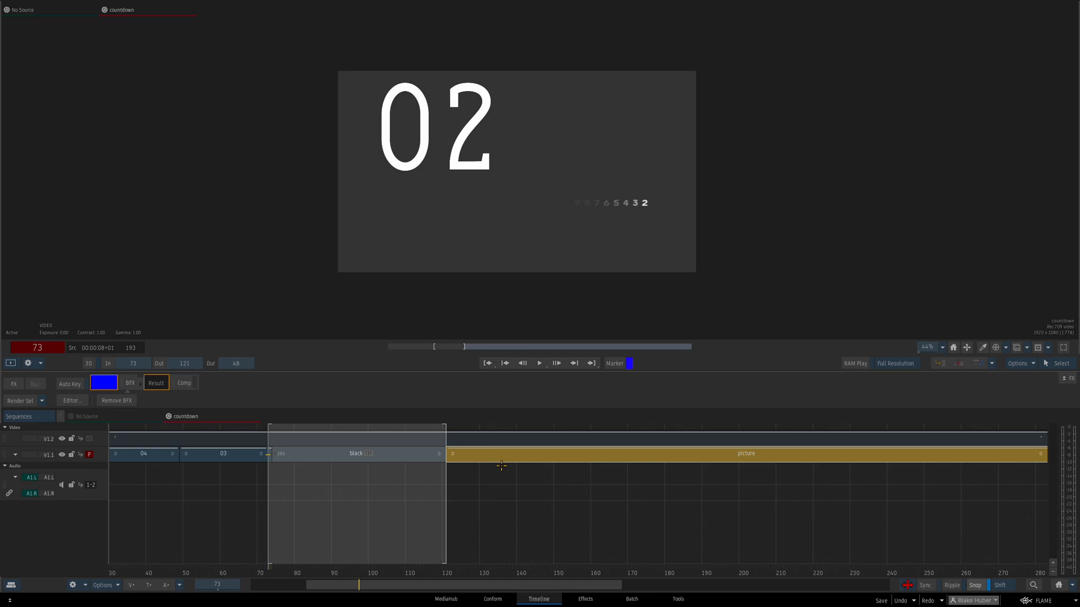
pyautogui.press('Escape')
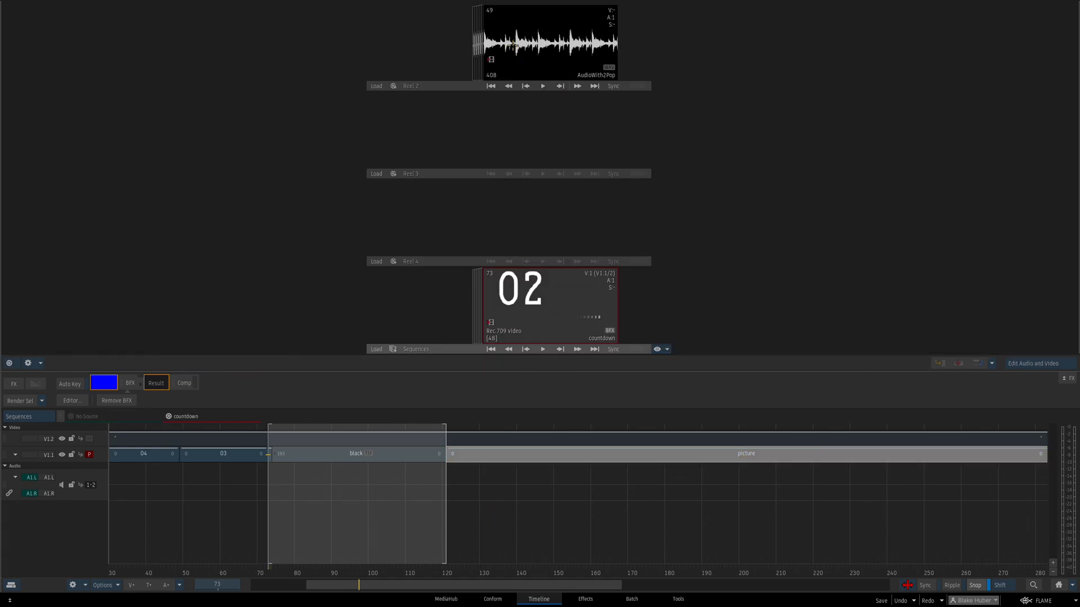
pyautogui.click(514, 46)
pyautogui.rightClick(537, 48)
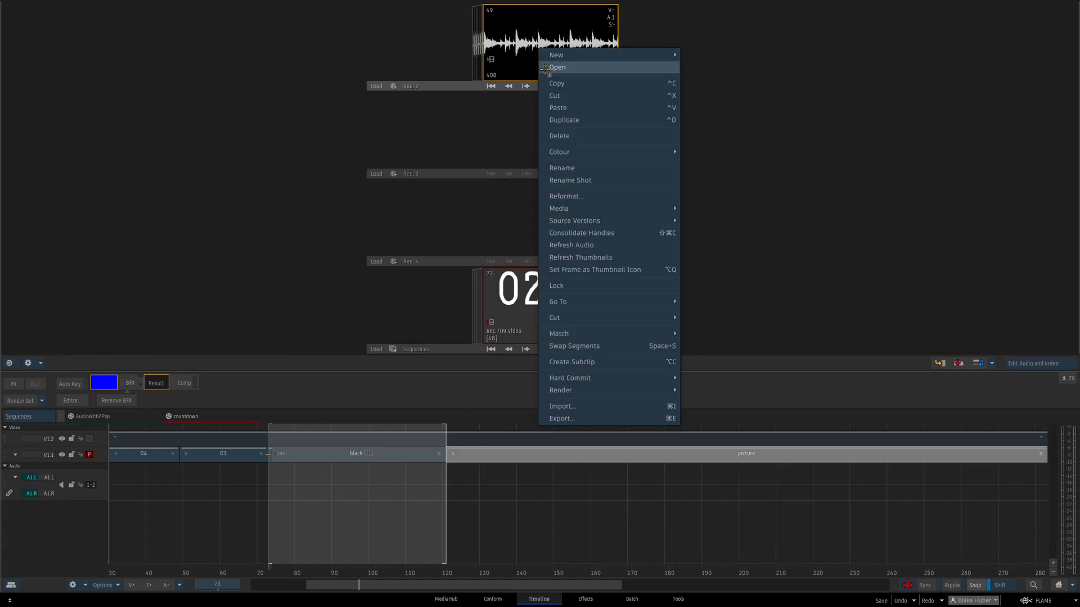
pyautogui.click(546, 68)
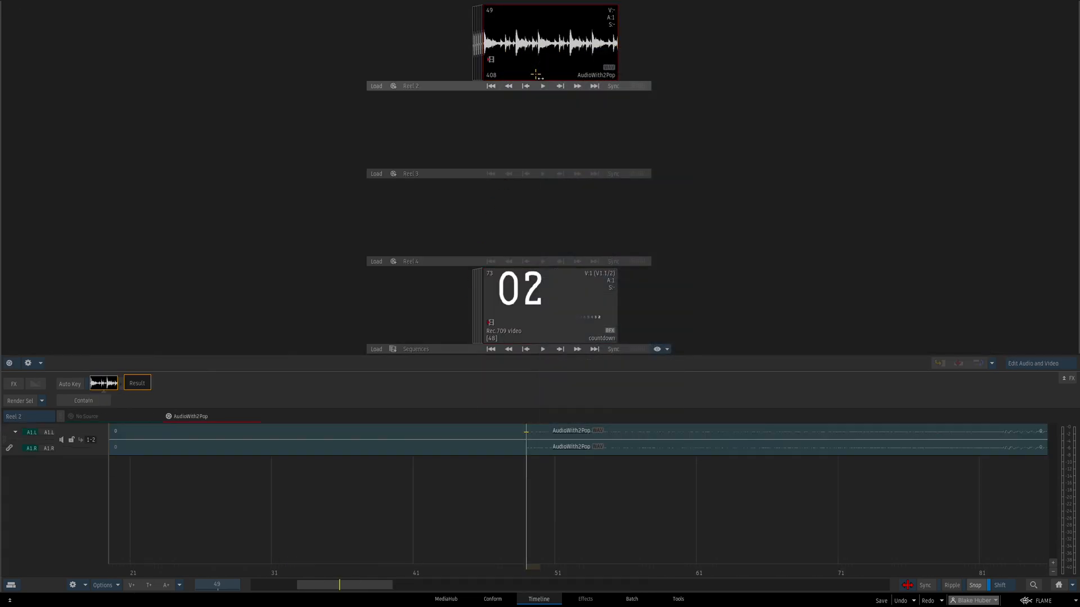
# Go to the first frame of the AudioWith2Pop sequence and examine the pop at its start
pyautogui.click(1057, 586)
pyautogui.press('Home')
pyautogui.moveTo(366, 572); pyautogui.dragTo(329, 375)
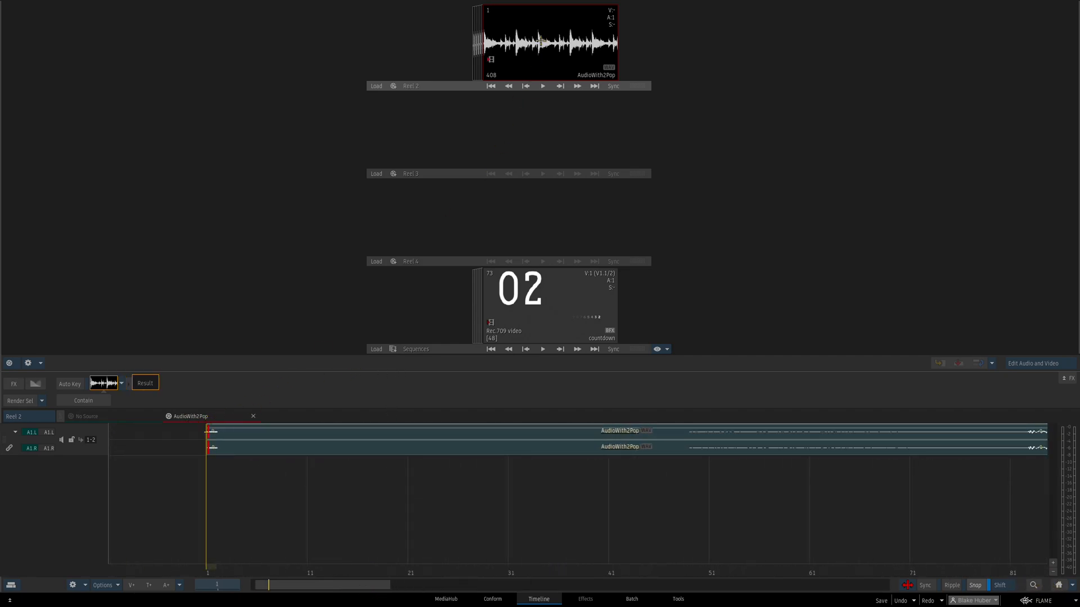
pyautogui.moveTo(551, 47); pyautogui.dragTo(544, 49)
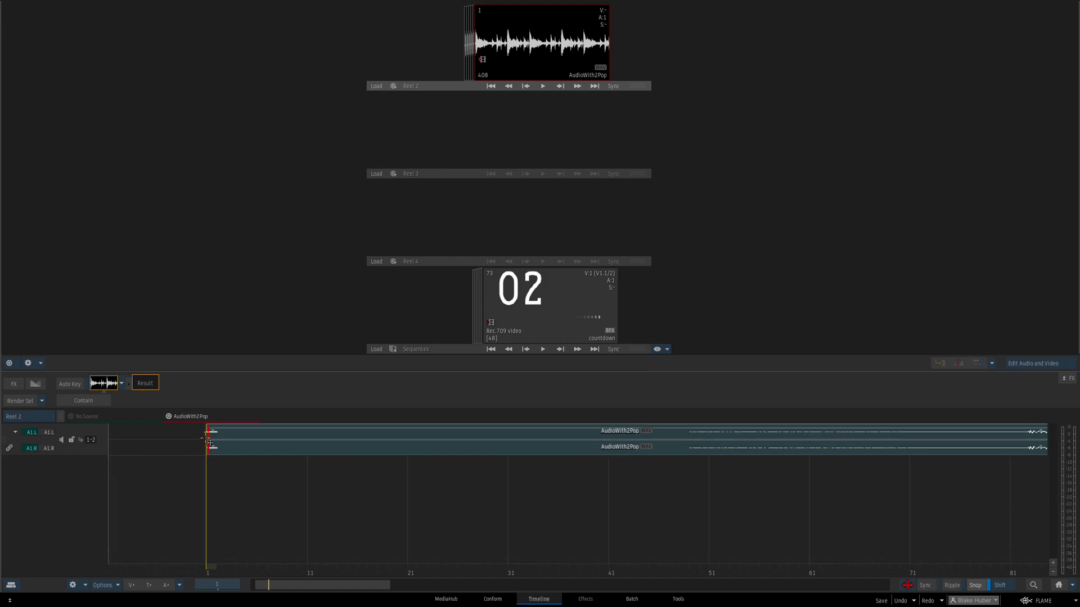
# Open the countdown sequence in the timeline and select its black segment
pyautogui.click(513, 309)
pyautogui.rightClick(541, 289)
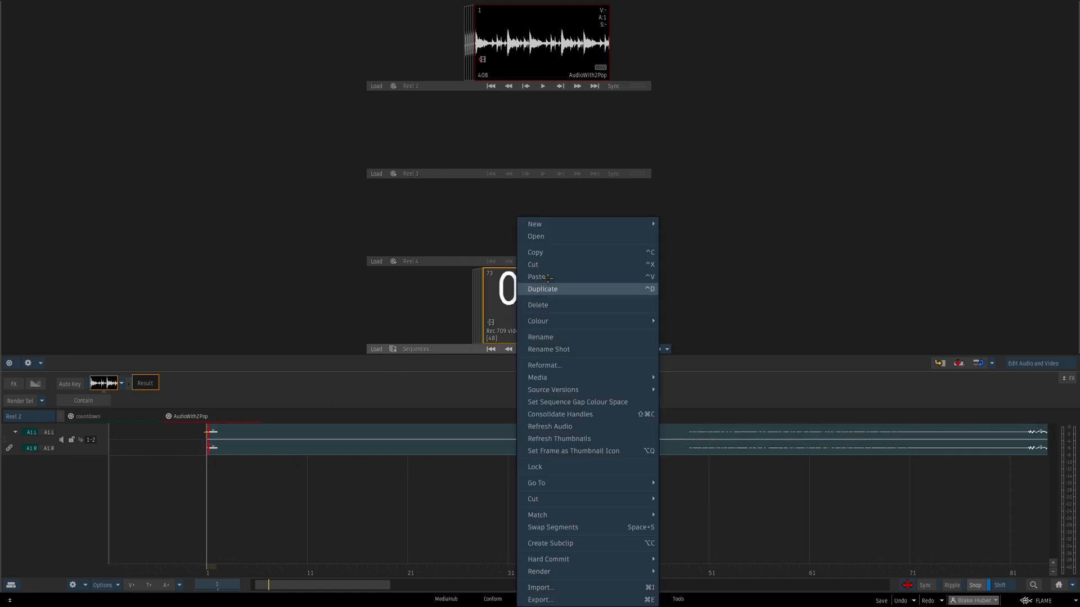
pyautogui.click(571, 237)
pyautogui.click(318, 454)
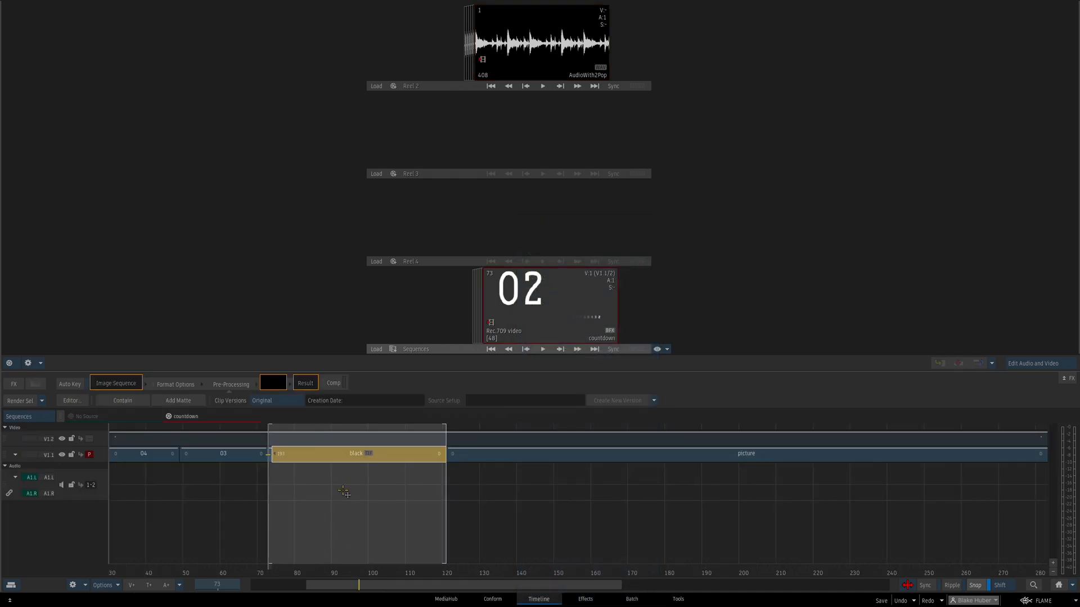
pyautogui.moveTo(394, 588); pyautogui.dragTo(394, 603)
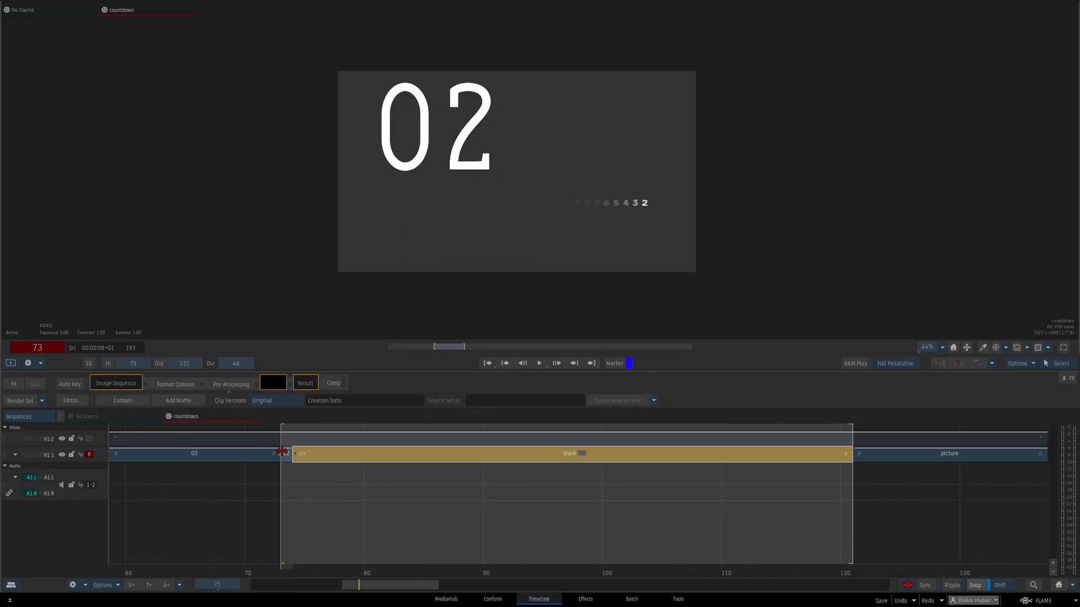
# Make V1.2 the viewed track to show the timecode burn-in, and place AudioWith2Pop on the audio tracks starting at frame 73
pyautogui.press('Up')
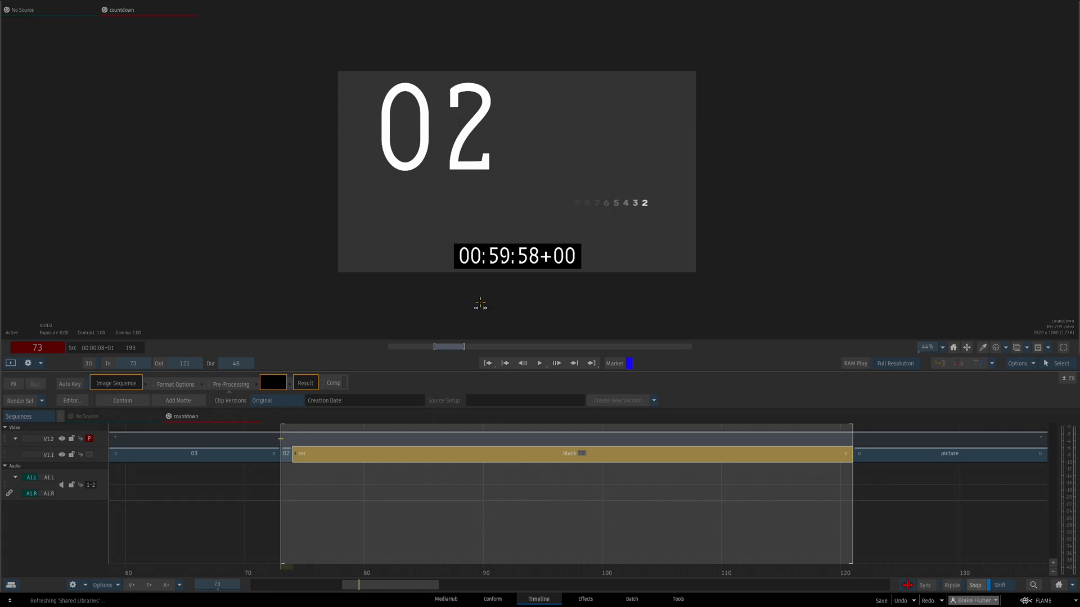
pyautogui.click(912, 460)
pyautogui.click(474, 439)
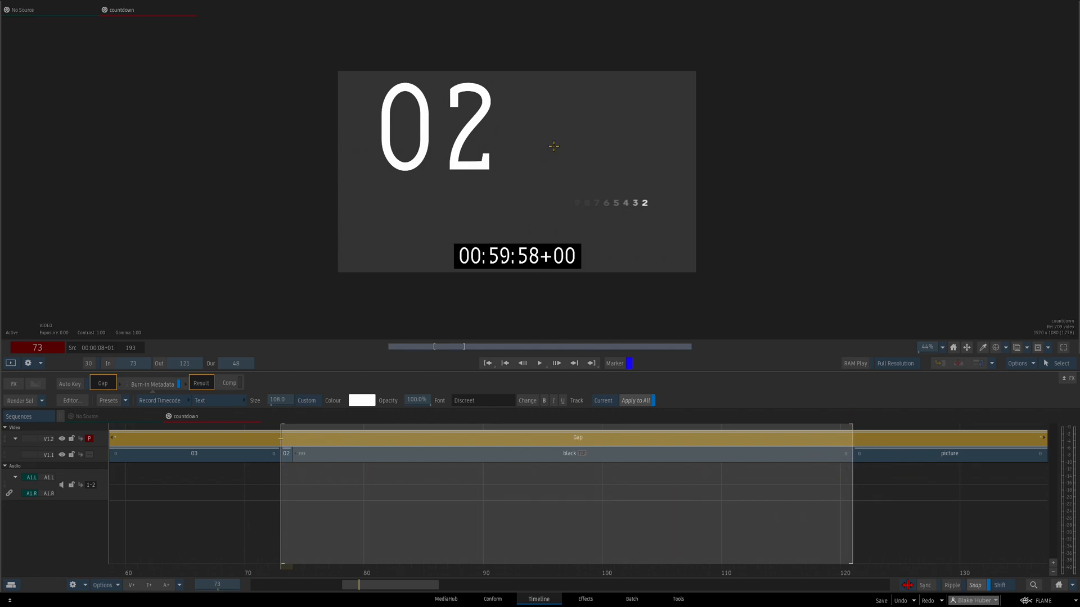
pyautogui.press('Escape')
pyautogui.moveTo(535, 49); pyautogui.dragTo(283, 478)
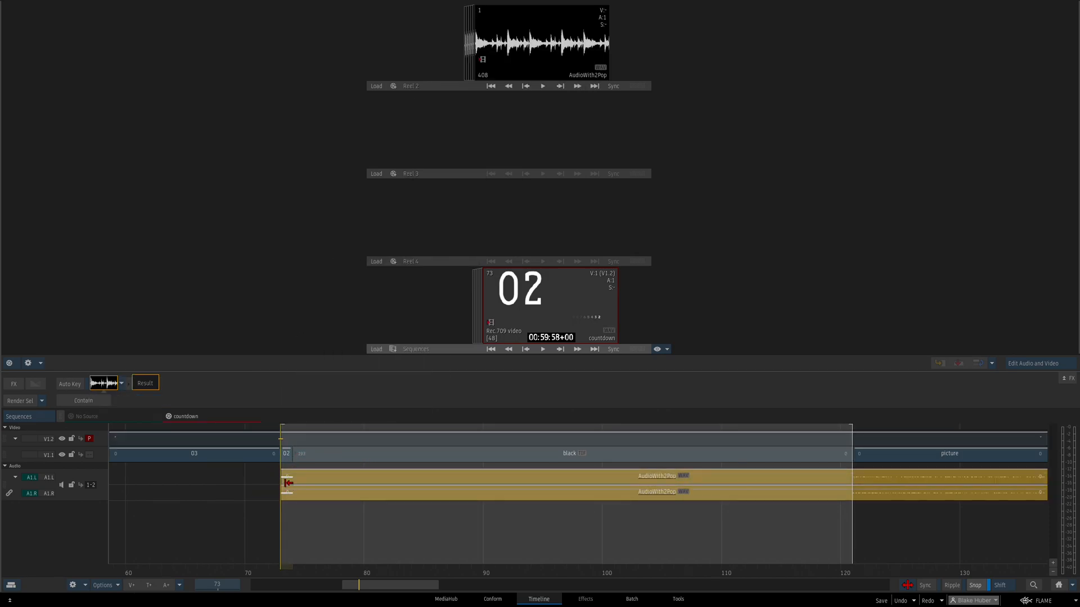
pyautogui.press('Escape')
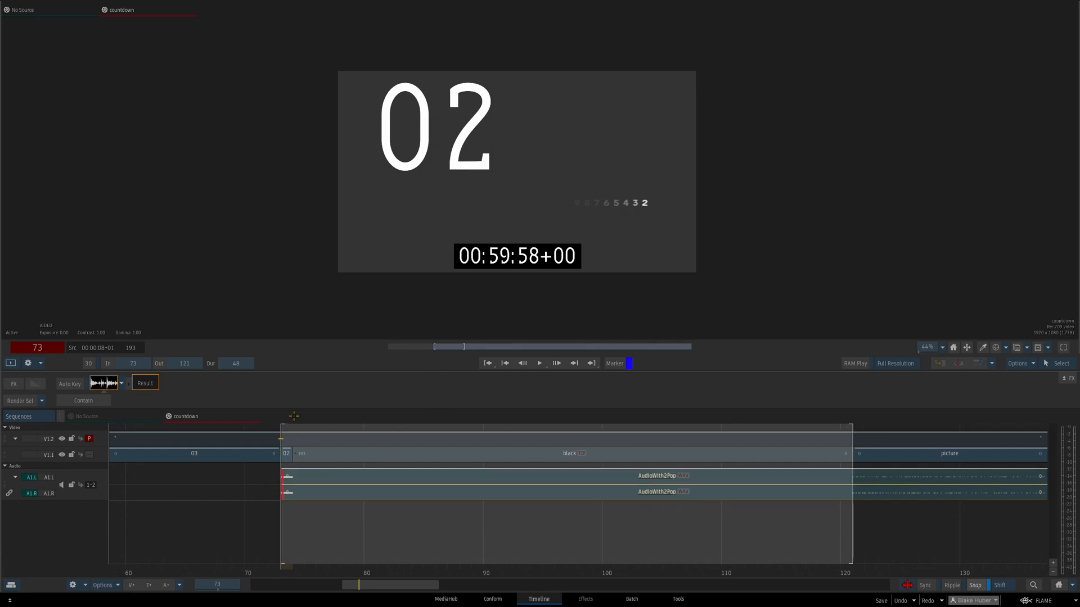
# Cut the AudioWith2Pop audio at frame 121, where the picture segment begins, and select the part after the cut
pyautogui.press('pagedown')
pyautogui.press('Down')
pyautogui.press('Down')
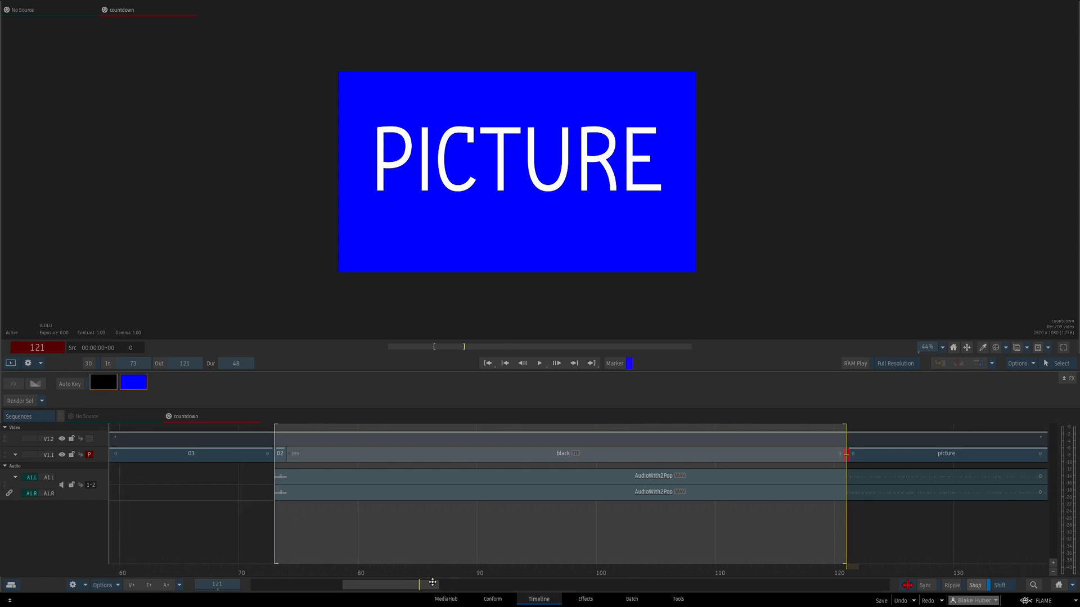
pyautogui.moveTo(429, 585); pyautogui.dragTo(432, 534)
pyautogui.click(713, 457)
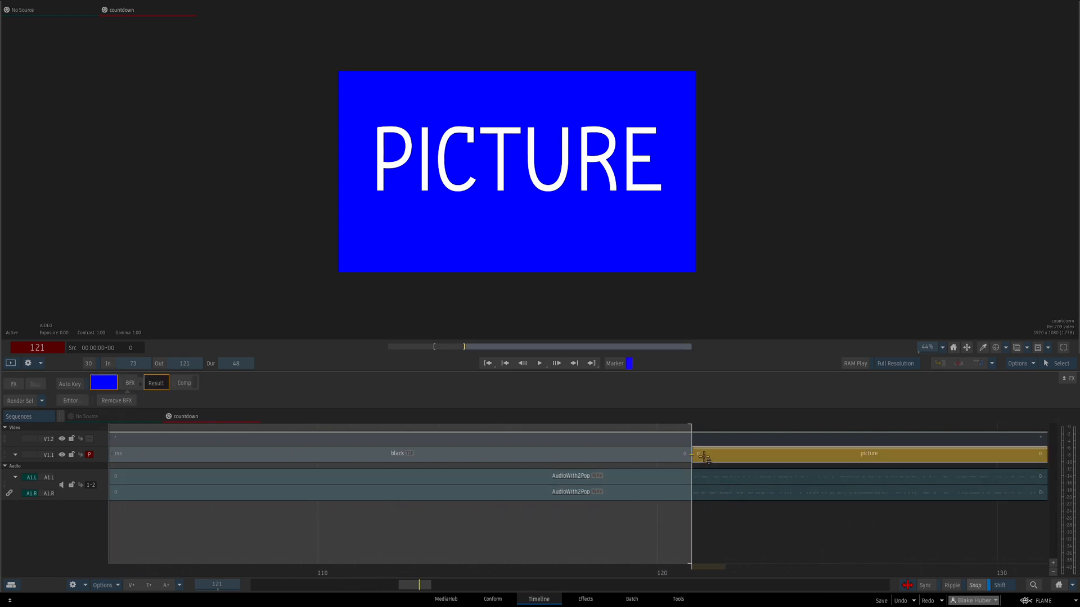
pyautogui.click(693, 477)
pyautogui.moveTo(428, 586); pyautogui.dragTo(437, 558)
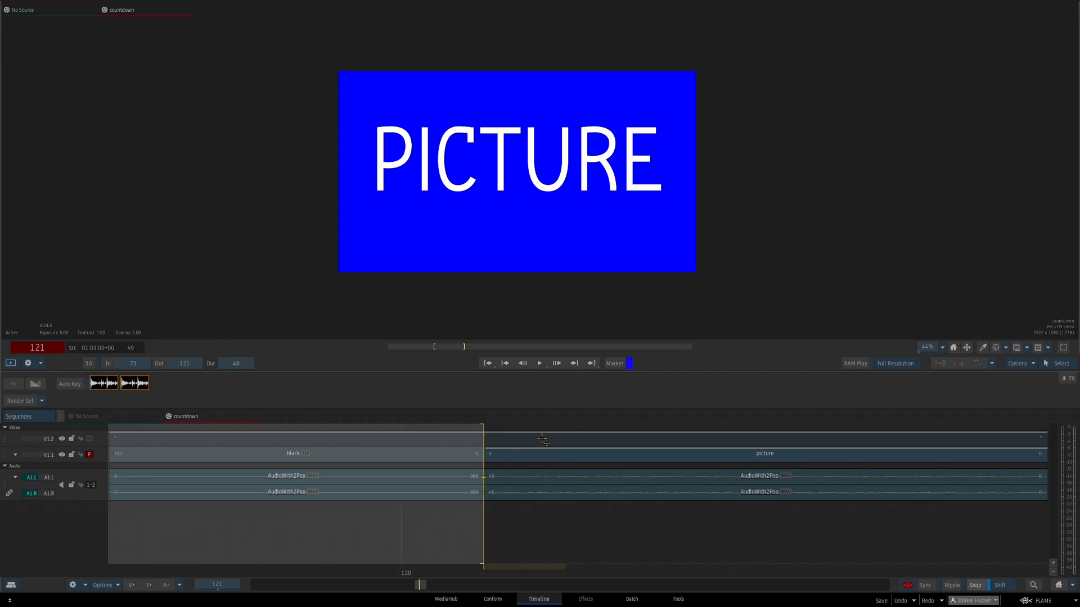
pyautogui.click(495, 477)
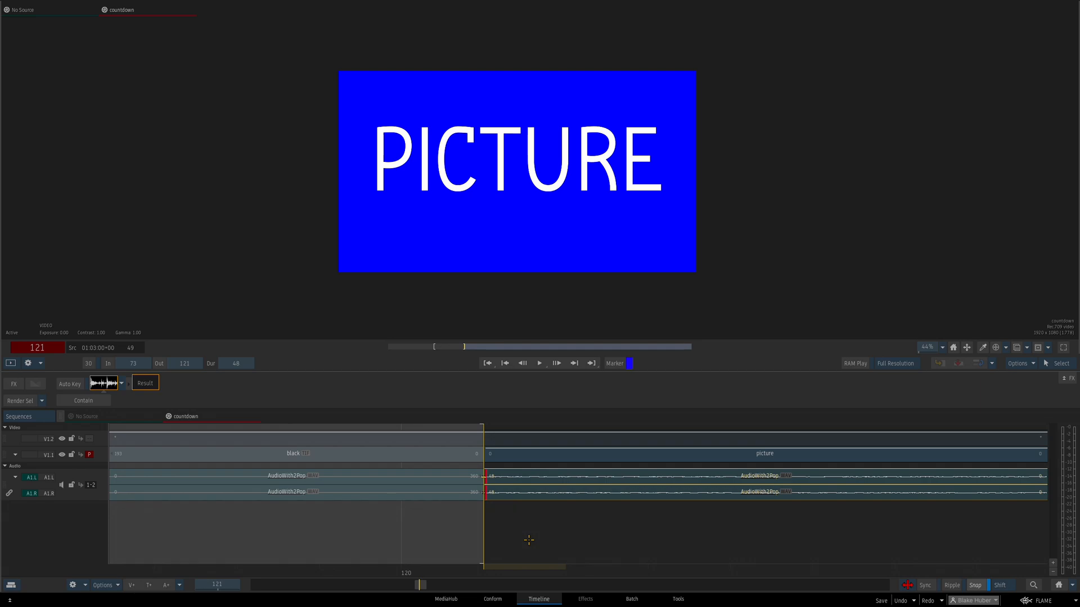
# Inspect the 02 segment and its alignment with the start of the audio at frame 73
pyautogui.press('Up')
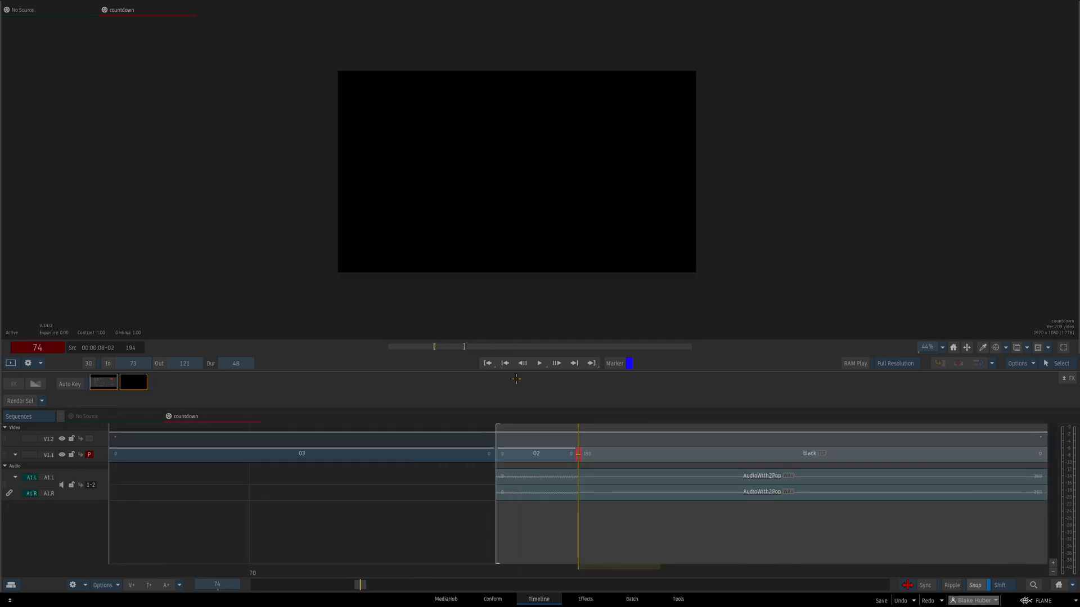
pyautogui.click(559, 454)
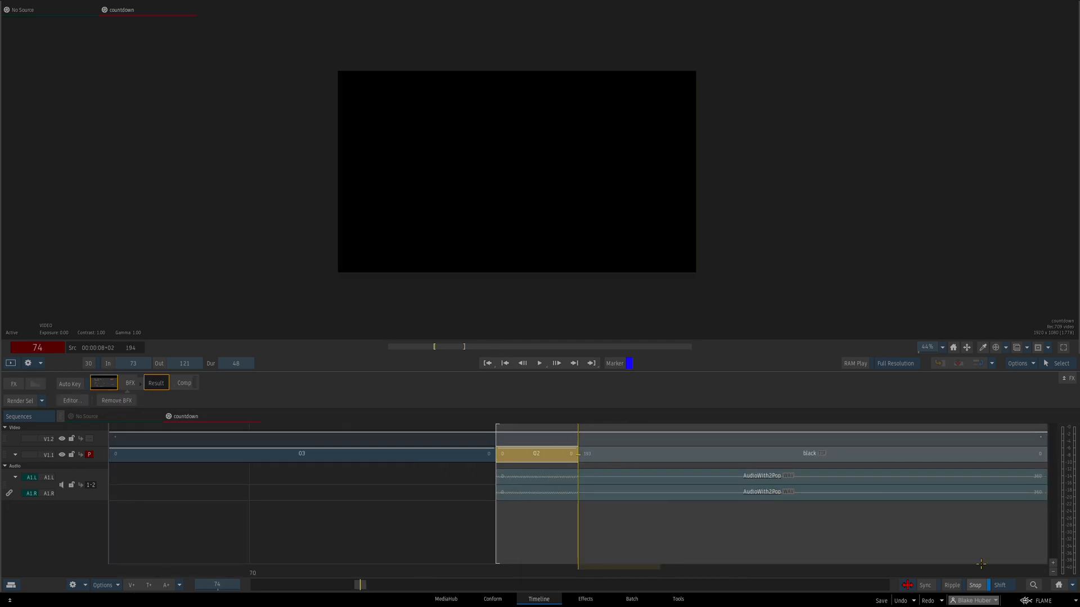
pyautogui.click(1057, 586)
pyautogui.press('Left')
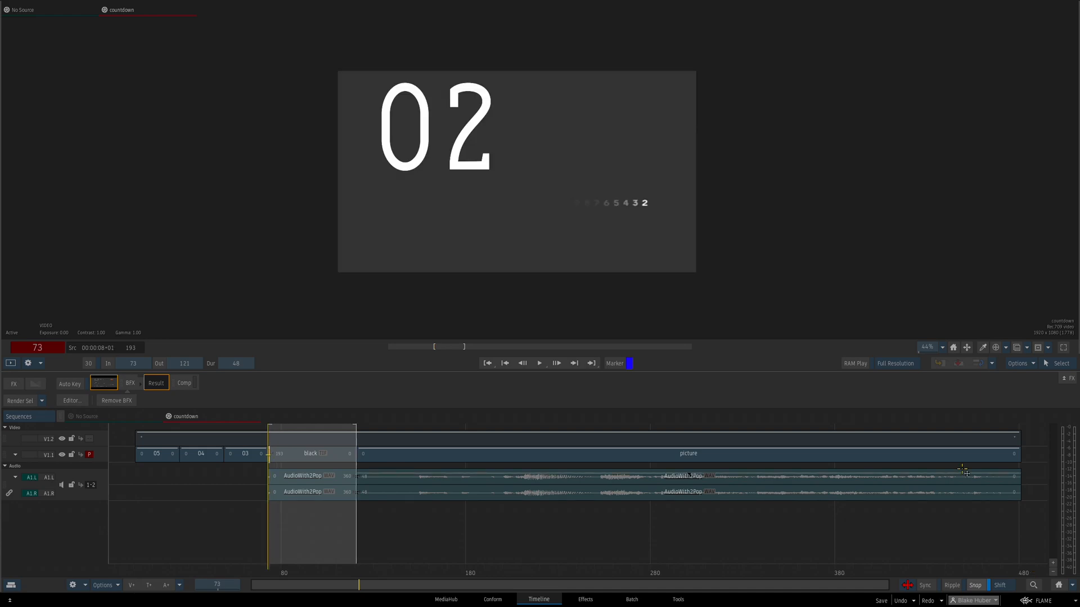
# Play the countdown sequence from its first frame with the V1.2 timecode burn-in visible
pyautogui.press('Up')
pyautogui.press('Home')
pyautogui.moveTo(393, 345); pyautogui.dragTo(387, 338)
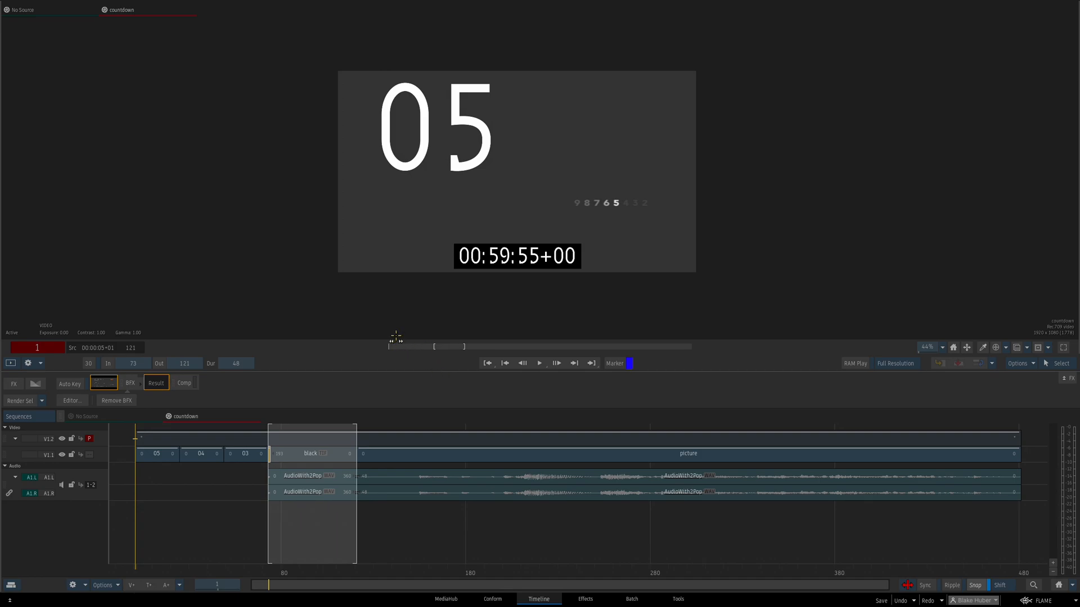
pyautogui.press('space')
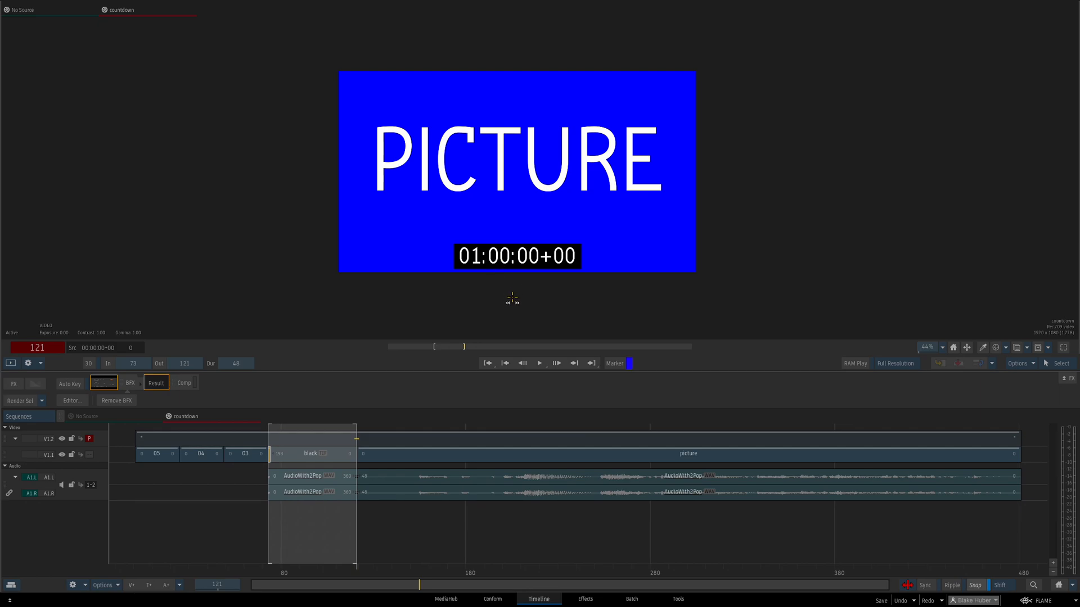
pyautogui.press('Home')
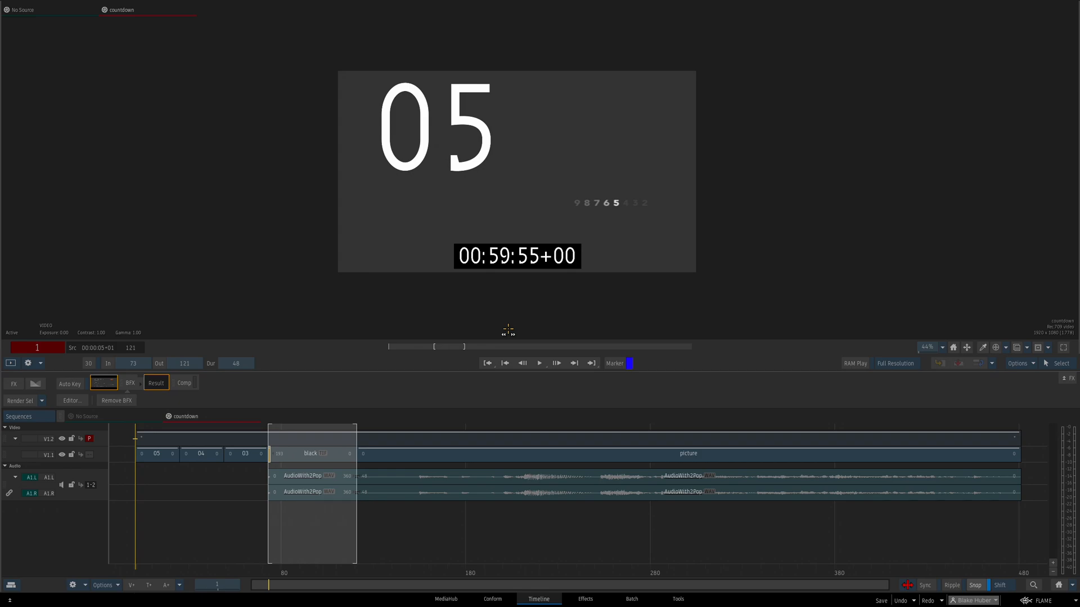
pyautogui.press('space')
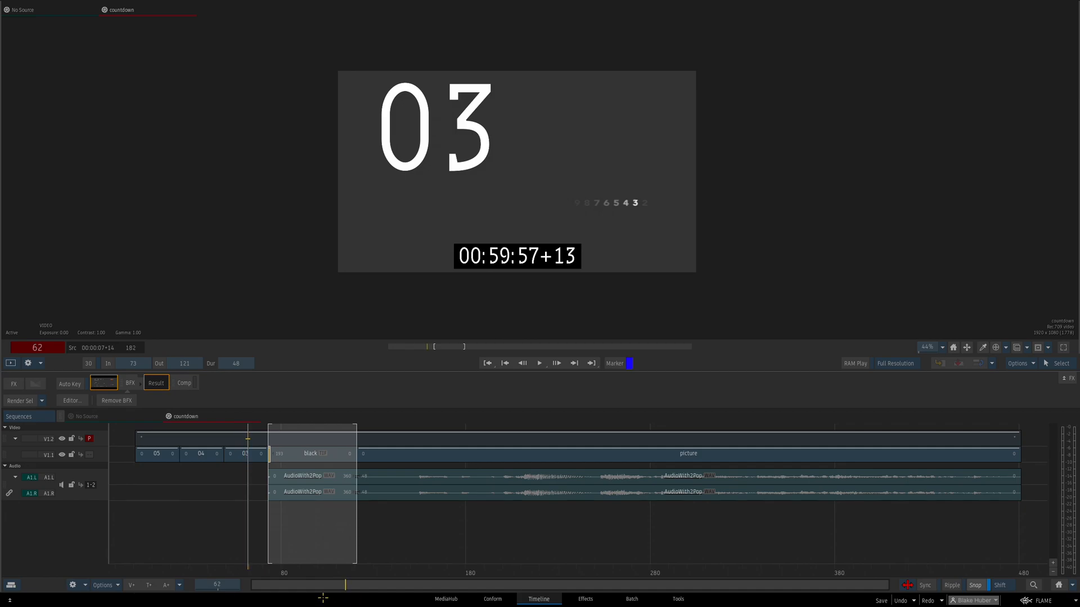
# Review the 05 and 04 segments from frame 1 up to the start of 03, checking the timecode at each number change
pyautogui.scroll(5, 323, 547)
pyautogui.moveTo(413, 347); pyautogui.dragTo(394, 346)
pyautogui.click(169, 454)
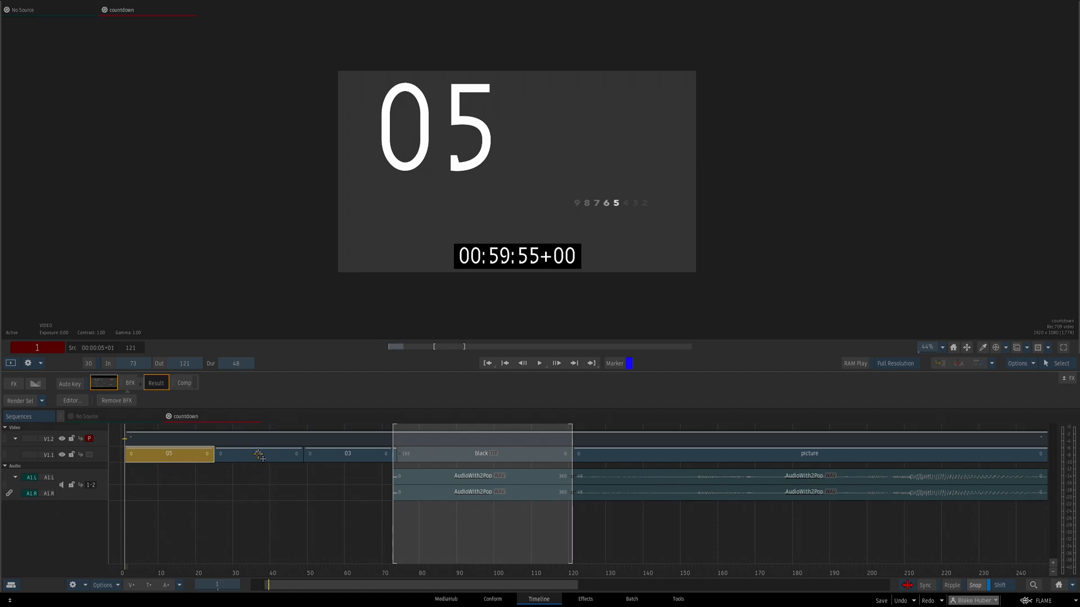
pyautogui.click(259, 455)
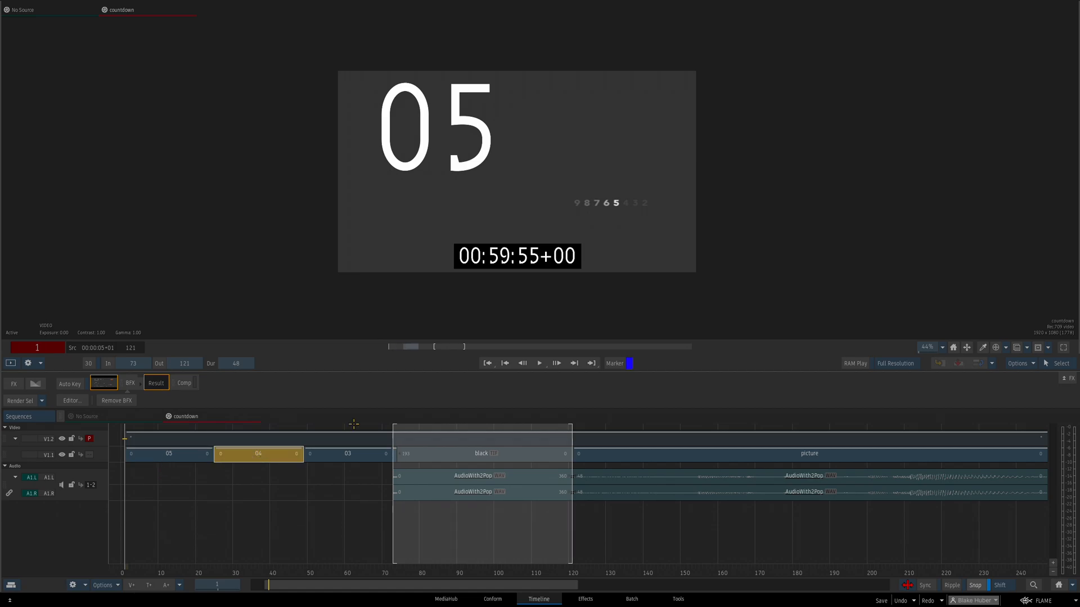
pyautogui.press('space')
pyautogui.press('space')
pyautogui.hotkey('shift', 'Left')
pyautogui.press('Right')
pyautogui.press('space')
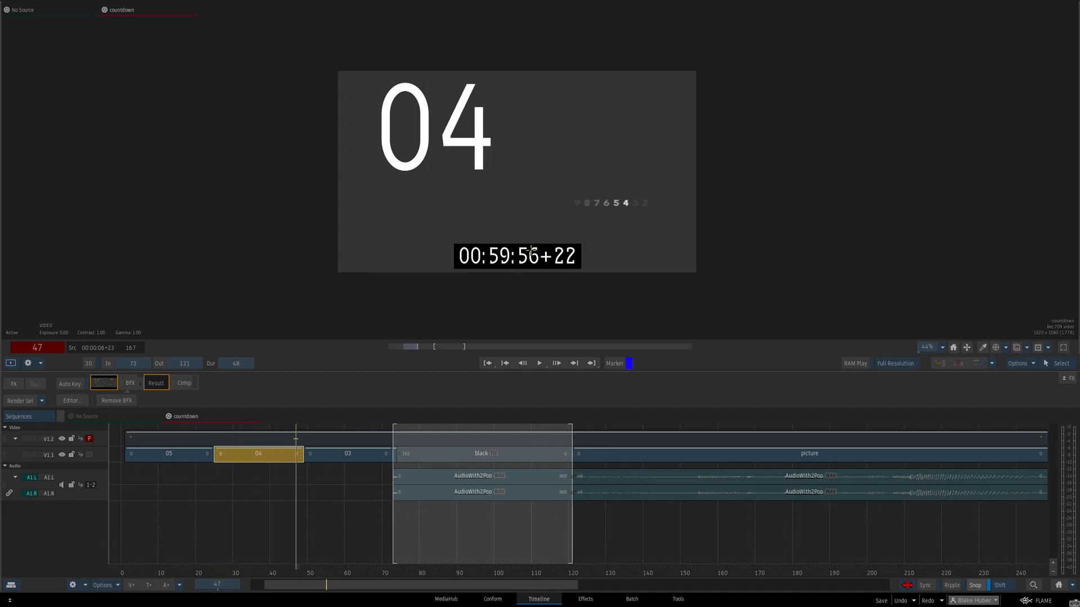
pyautogui.press('Right')
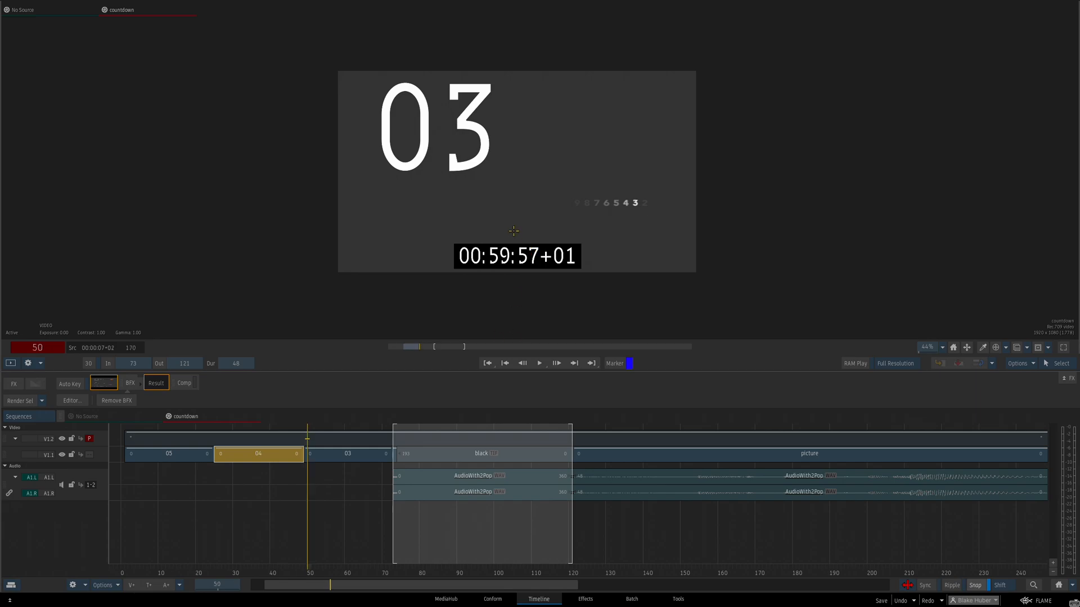
# Examine the 02 frame at 73 and the black segment that follows it from frame 74
pyautogui.moveTo(307, 438); pyautogui.dragTo(393, 436)
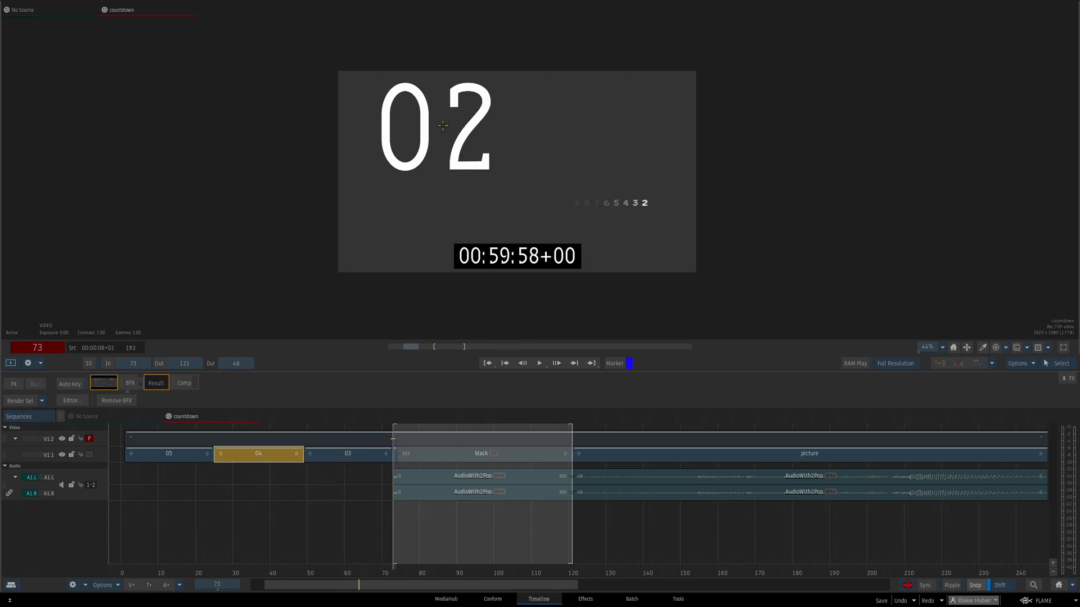
pyautogui.press('Right')
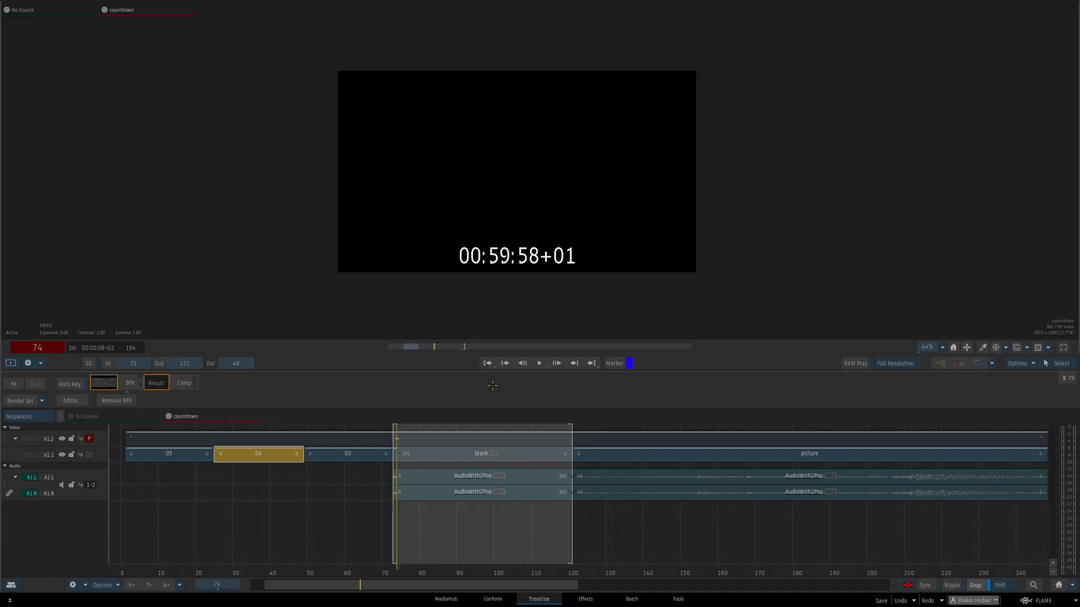
pyautogui.moveTo(396, 587); pyautogui.dragTo(397, 464)
pyautogui.click(396, 454)
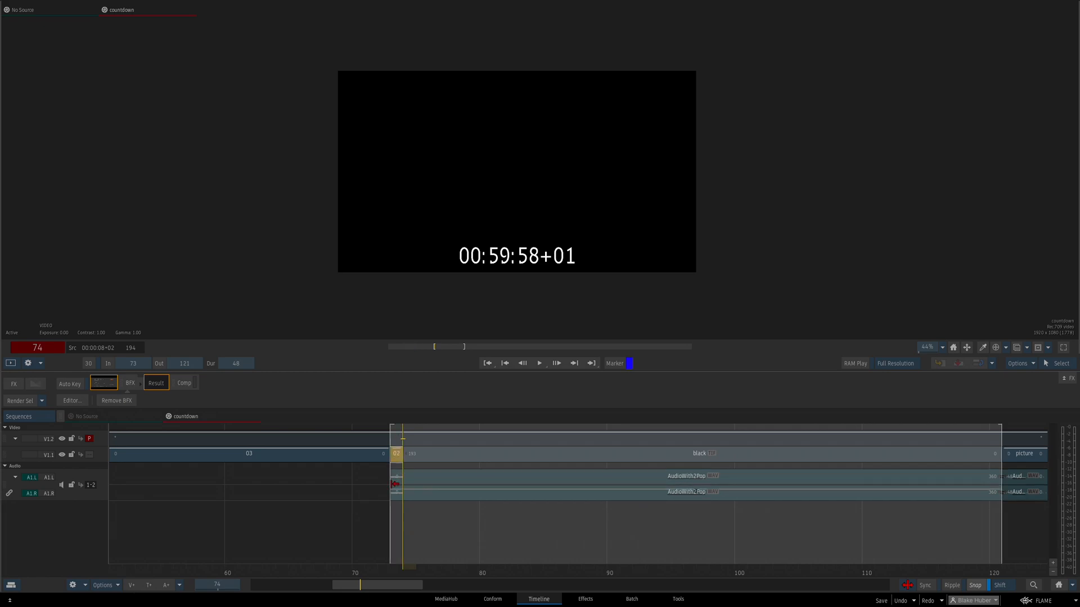
pyautogui.click(437, 454)
pyautogui.click(1058, 586)
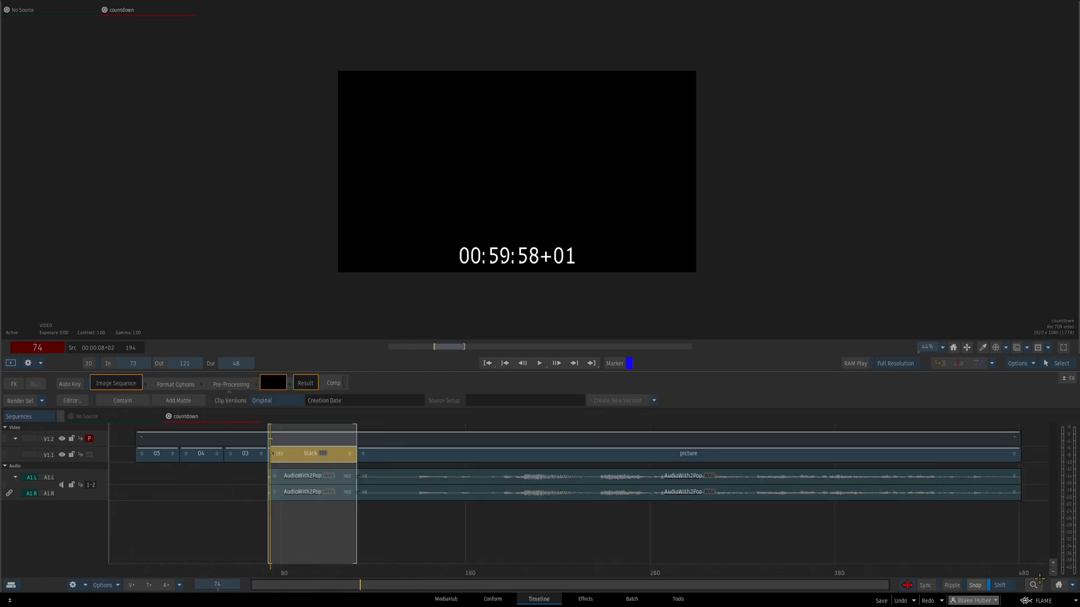
# Review the picture start at frame 121 and the black before it, and select the program audio after the cut
pyautogui.press('Down')
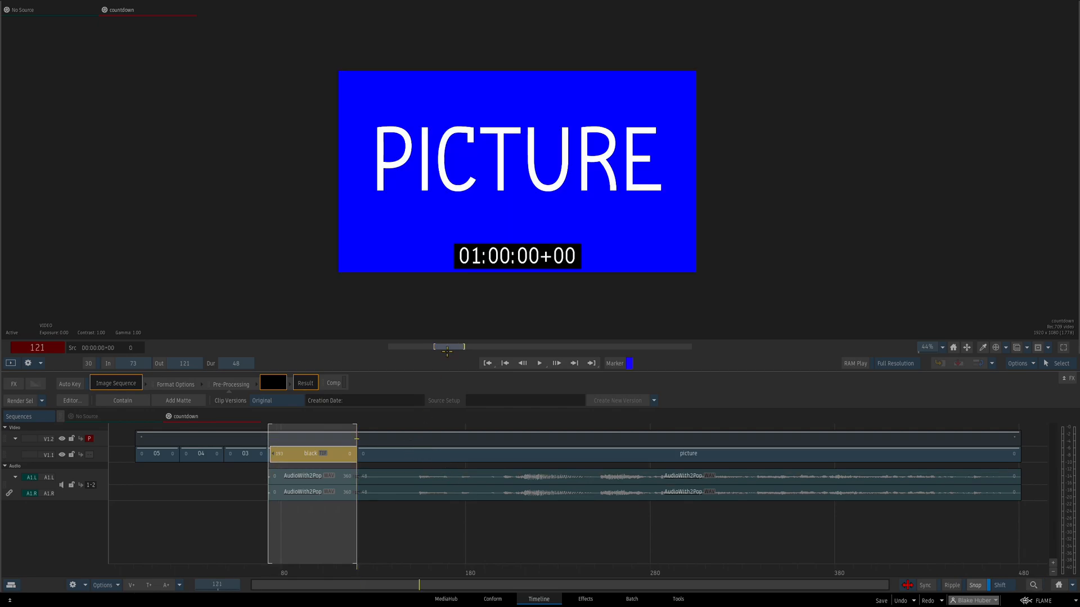
pyautogui.moveTo(435, 349); pyautogui.dragTo(459, 350)
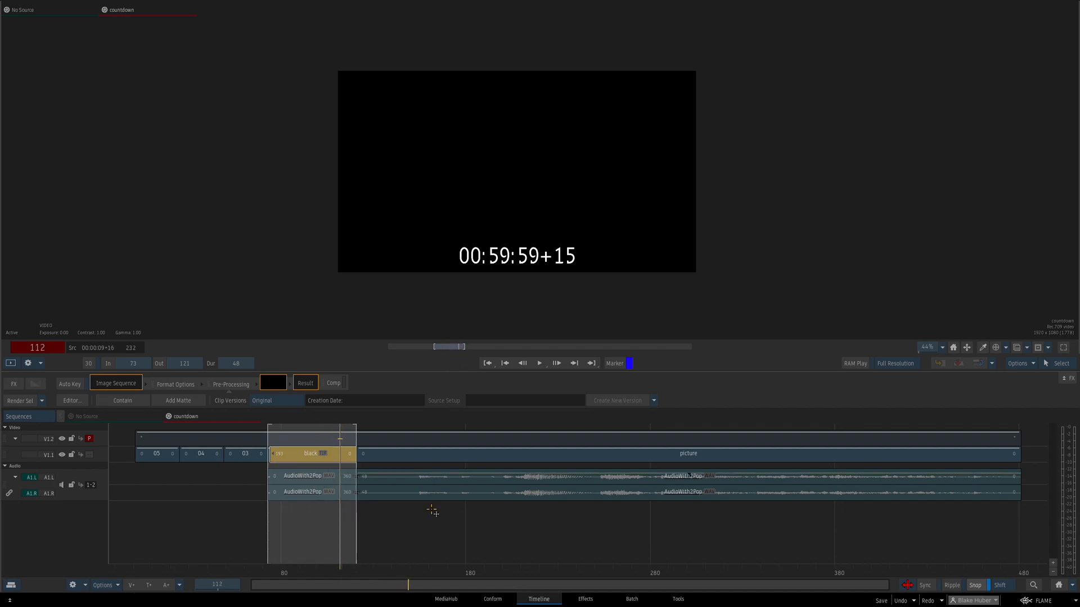
pyautogui.click(401, 477)
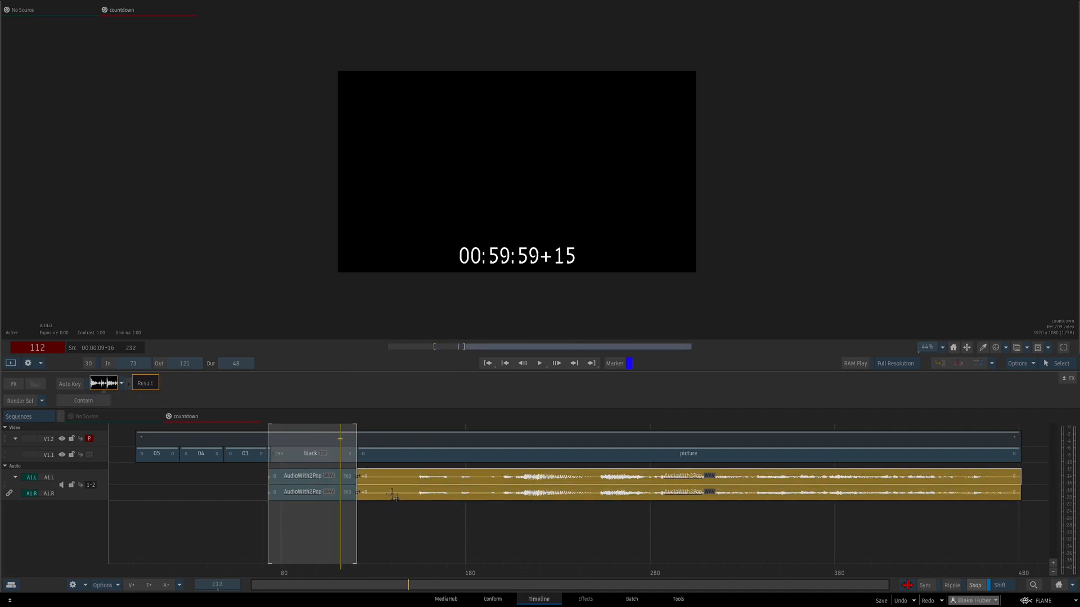
# Copy the picture segment after the black from the countdown sequence to Reel 4 and open it as a sequence
pyautogui.click(480, 455)
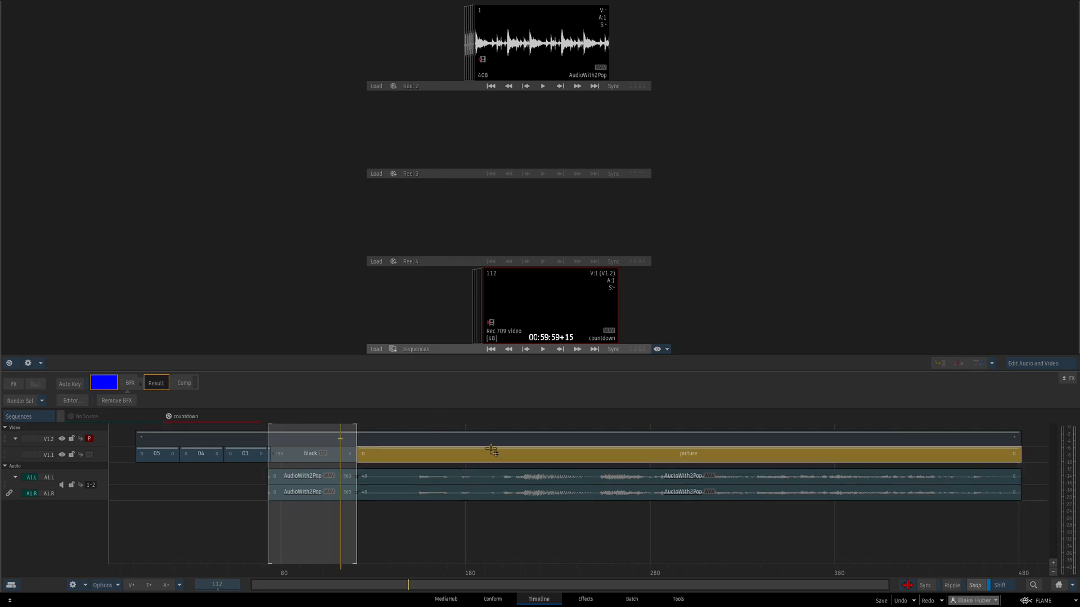
pyautogui.moveTo(488, 453); pyautogui.dragTo(527, 212)
pyautogui.rightClick(534, 188)
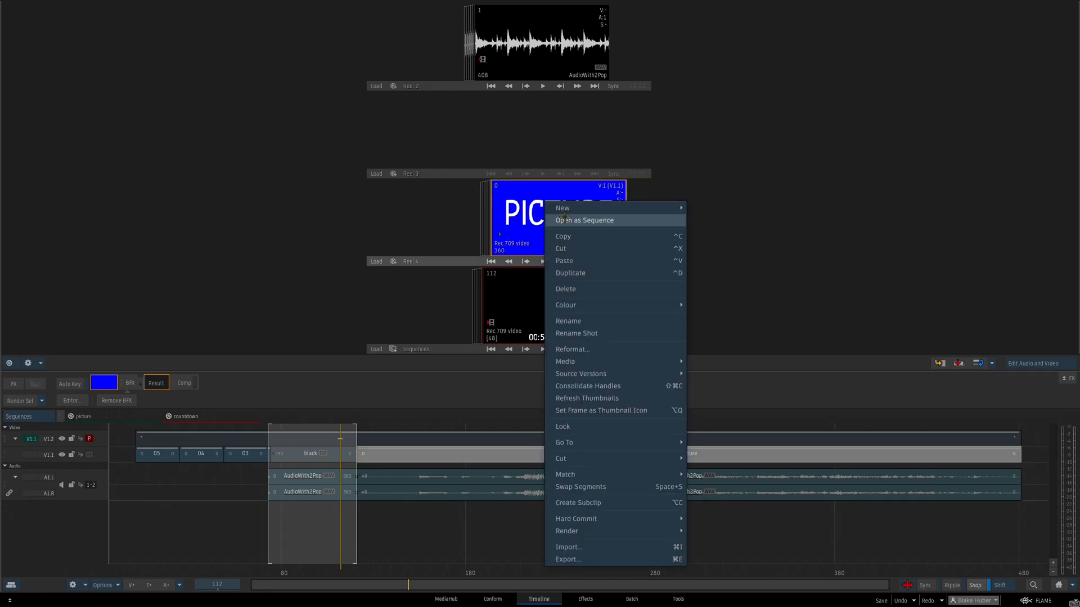
pyautogui.click(582, 223)
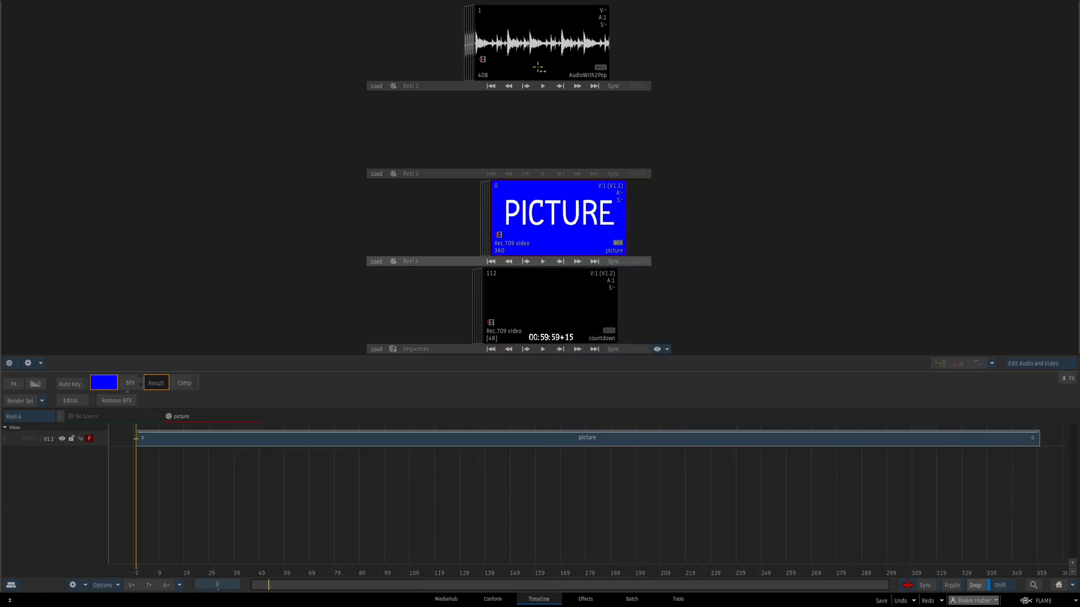
# Add AudioWith2Pop under the start of the picture sequence and ripple-trim the head of the audio by +48 frames
pyautogui.moveTo(537, 45); pyautogui.dragTo(136, 459)
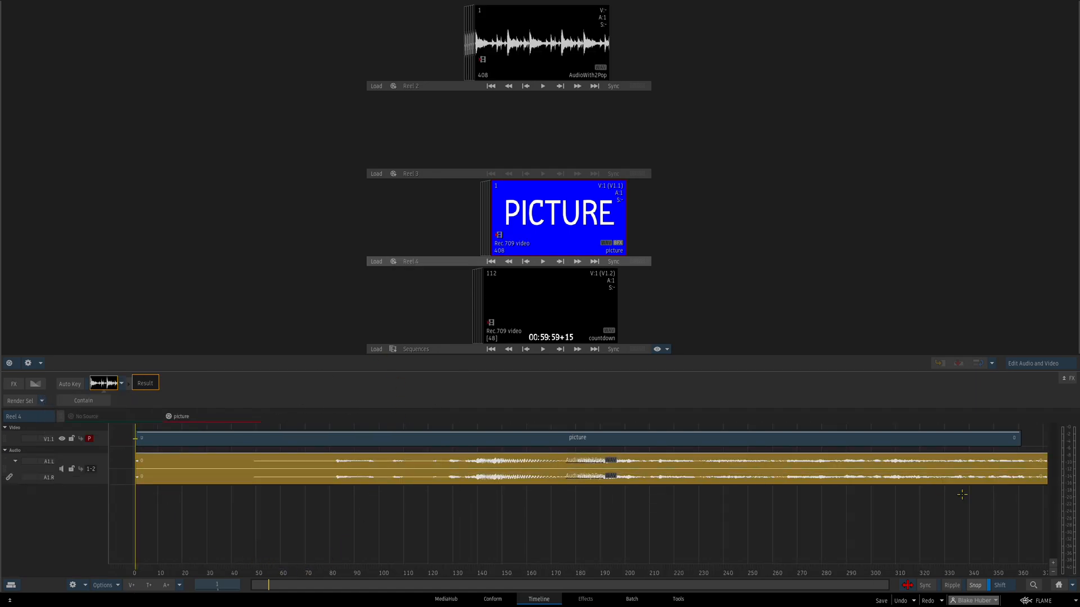
pyautogui.click(143, 459)
pyautogui.hotkey('shift', 'r')
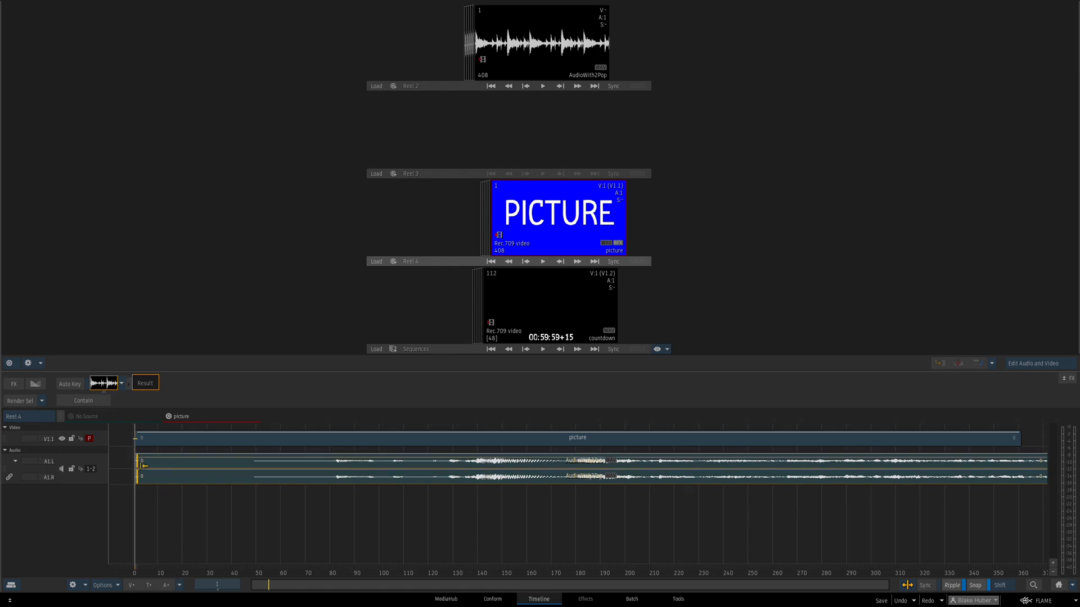
pyautogui.write('+48')
pyautogui.press('Return')
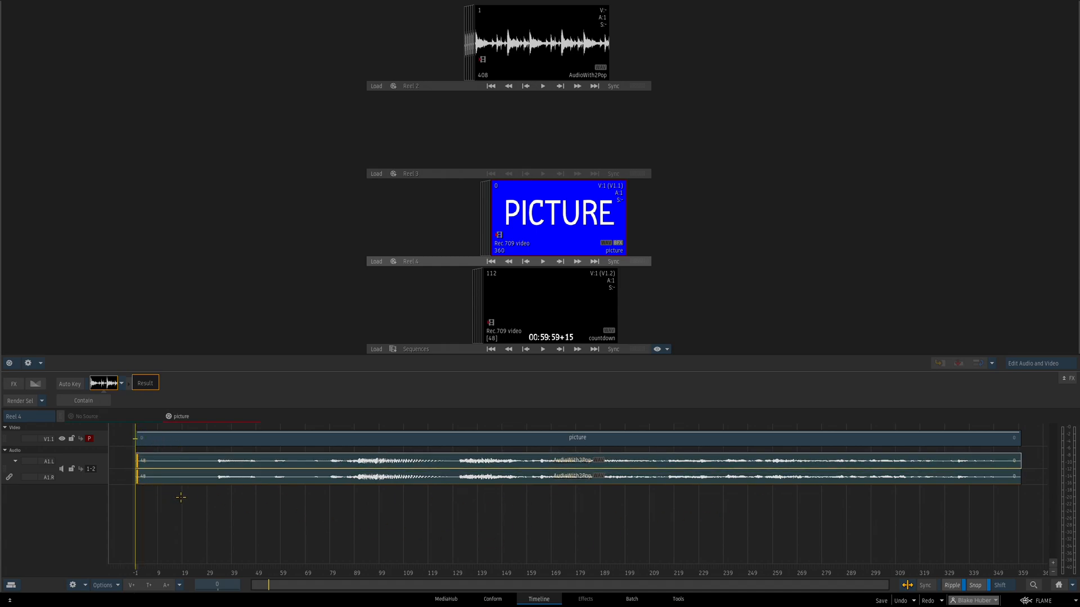
# Select the picture segment and compare its first and last frames with the start and end of the trimmed audio
pyautogui.click(151, 437)
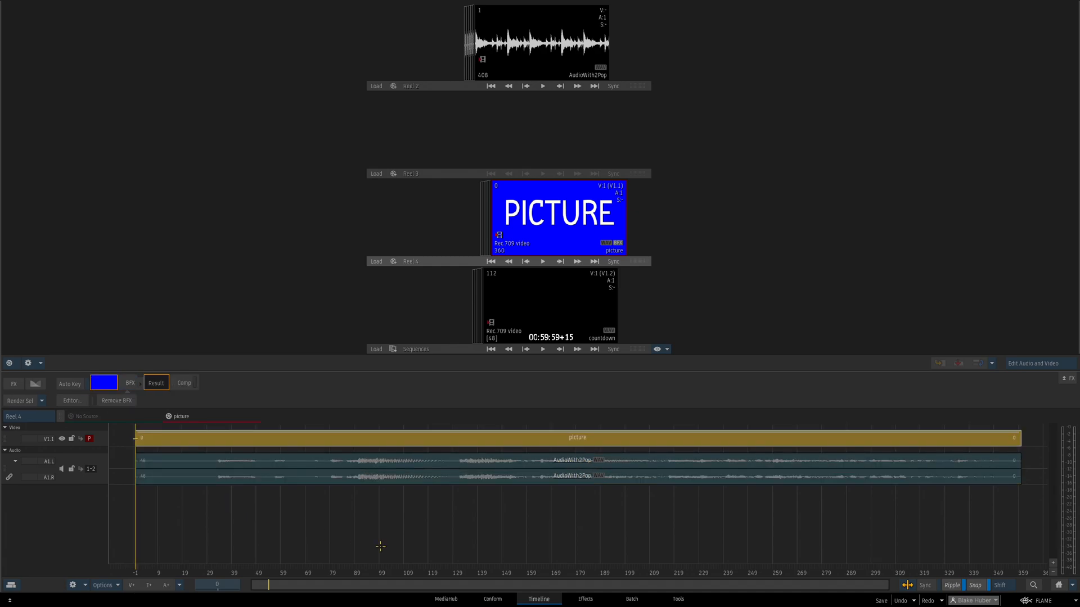
pyautogui.click(544, 242)
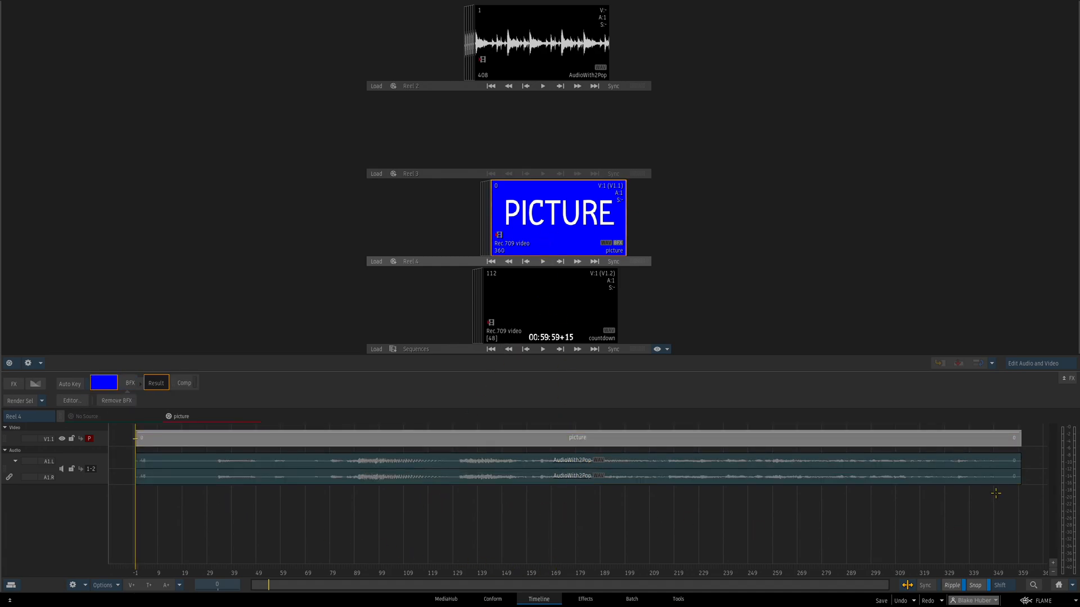
pyautogui.press('End')
pyautogui.moveTo(609, 586); pyautogui.dragTo(730, 441)
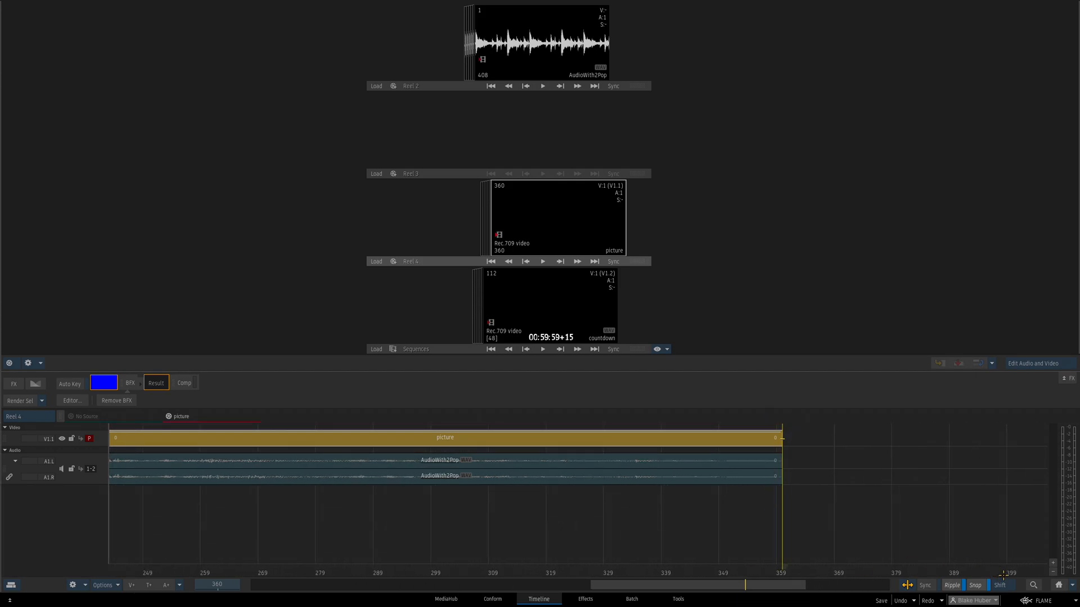
pyautogui.click(1059, 585)
pyautogui.press('Home')
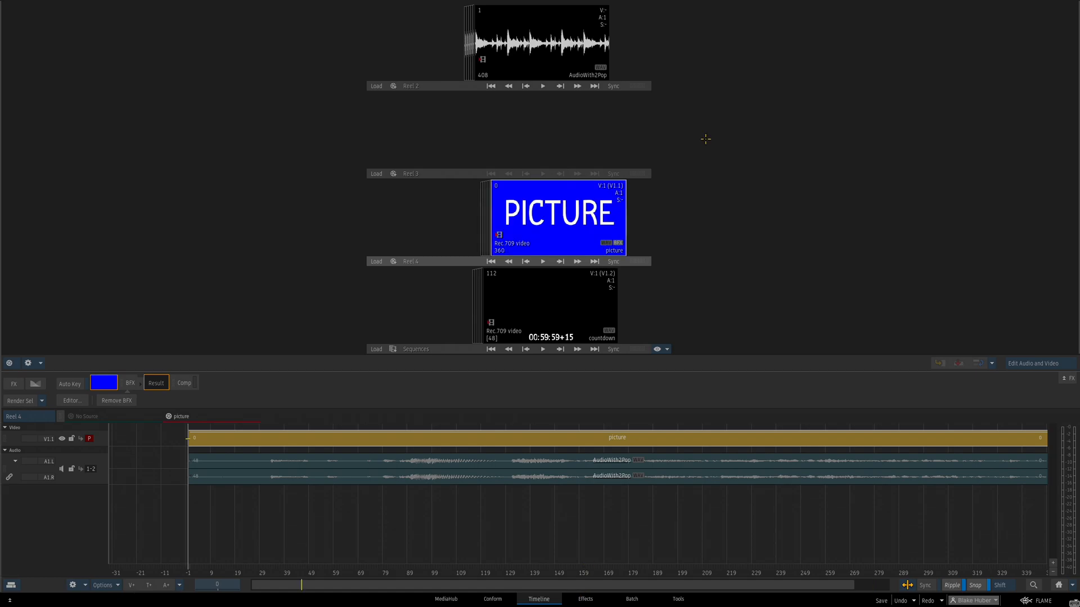
pyautogui.press('End')
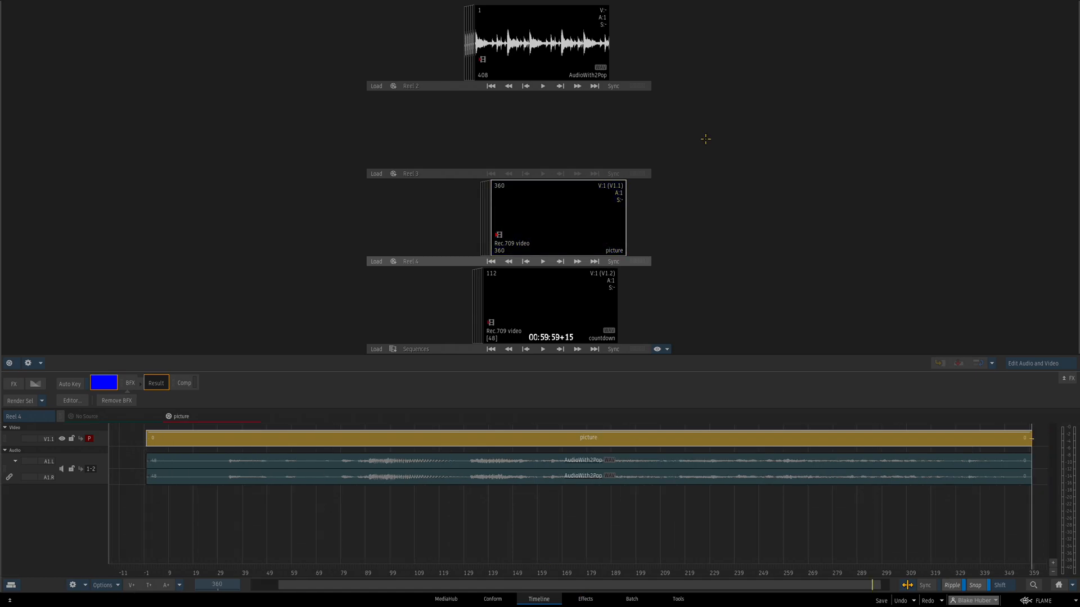